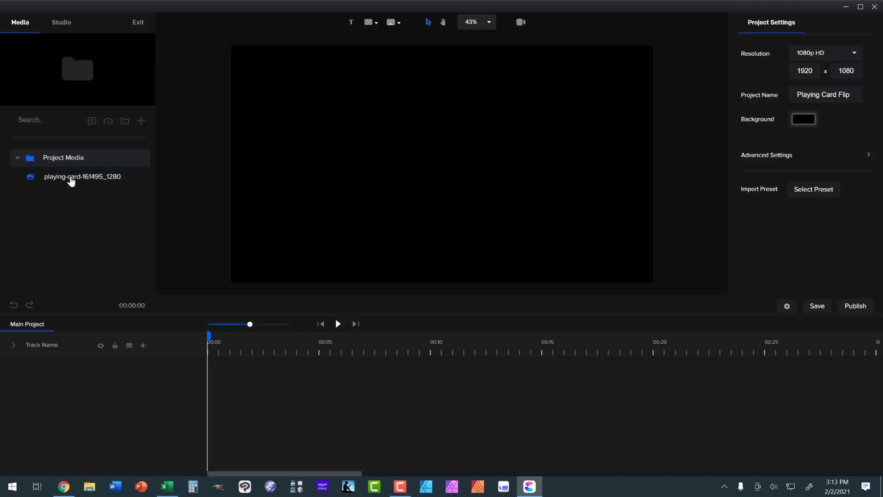
Place the playing card image on the canvas at the timeline start and insert a tall rounded-rectangle shape at the 5-second mark.
drag(74, 180, 396, 121)
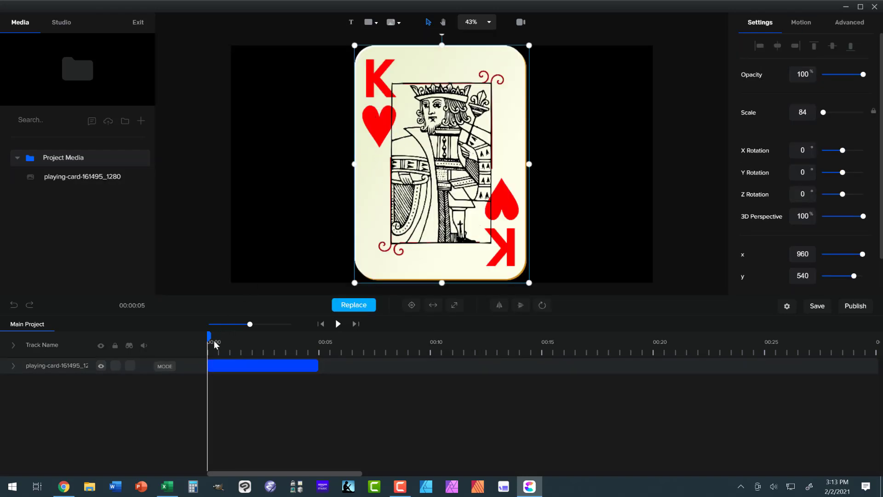
drag(246, 341, 320, 333)
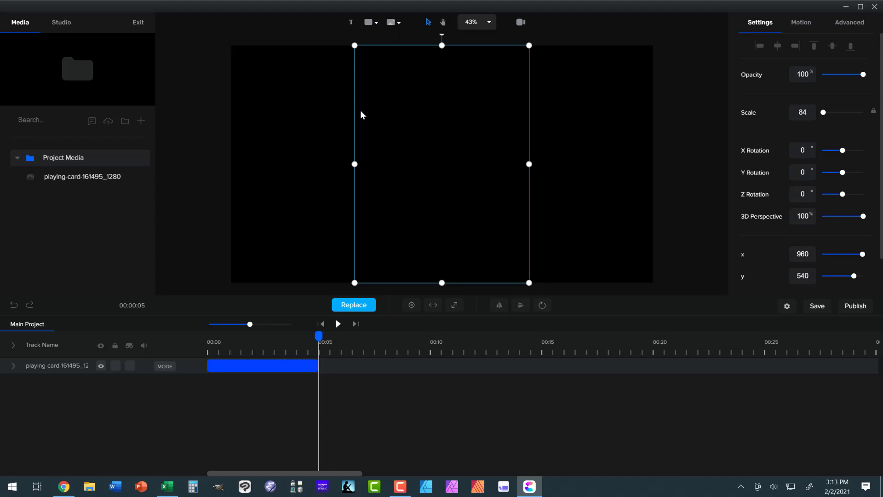
click(369, 23)
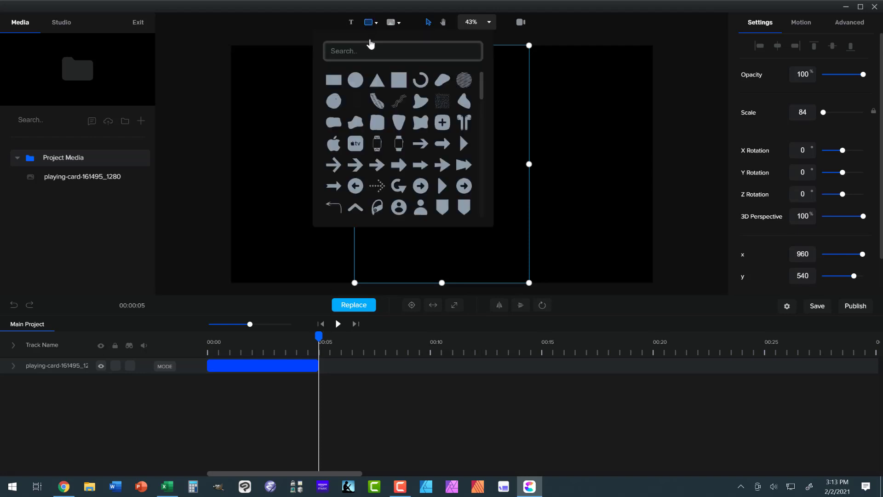
scroll(408, 133, down, 5)
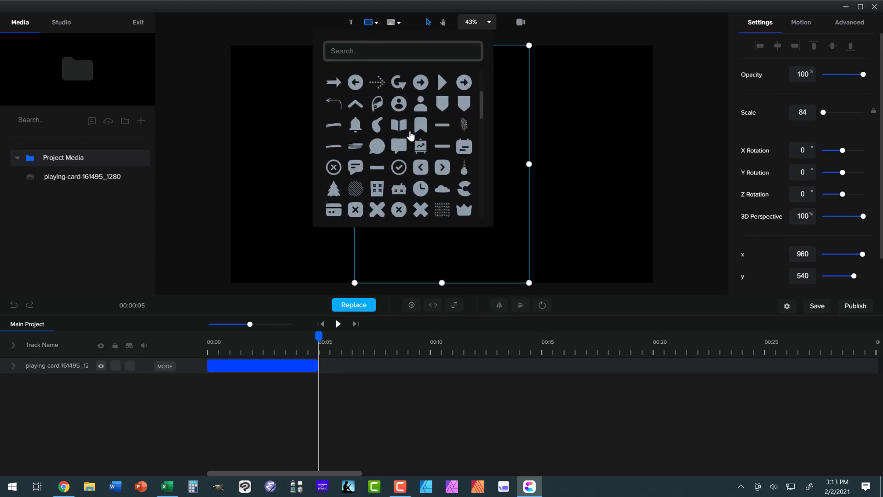
scroll(405, 133, down, 5)
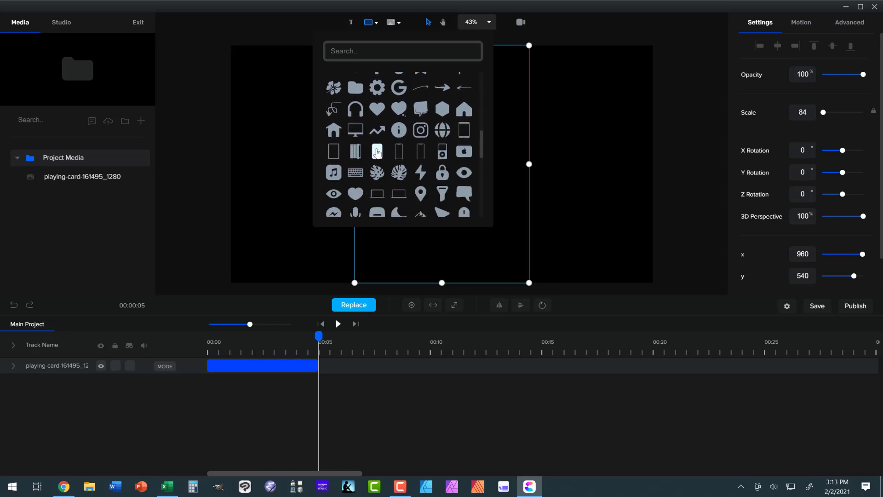
click(377, 153)
Shift the shape clip slightly earlier to overlap the end of the card clip and put the playhead inside the overlap.
click(364, 361)
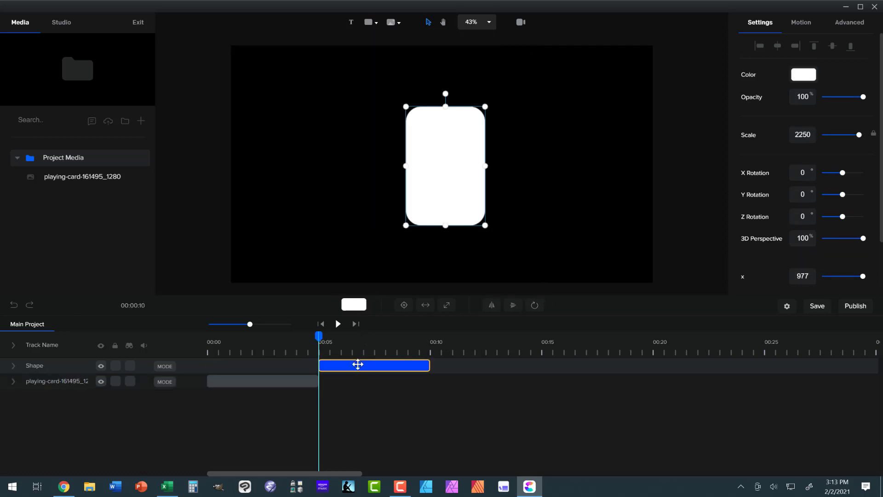
drag(358, 364, 344, 365)
click(319, 338)
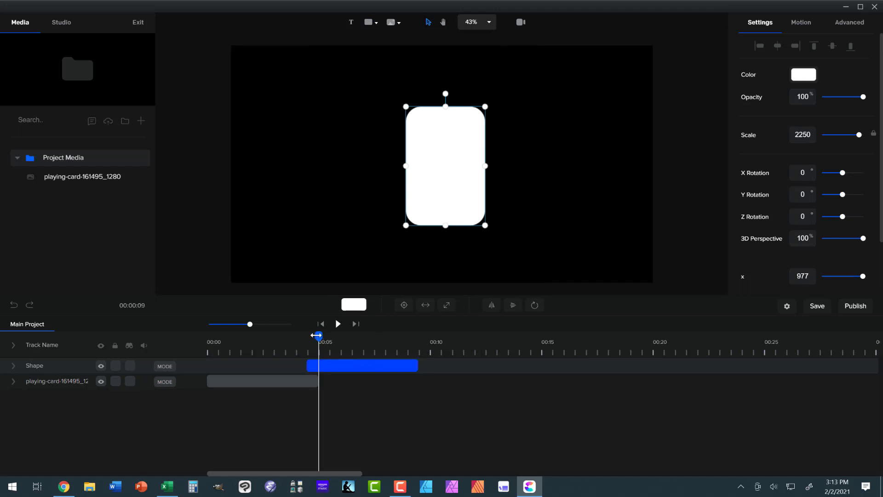
drag(317, 335, 312, 335)
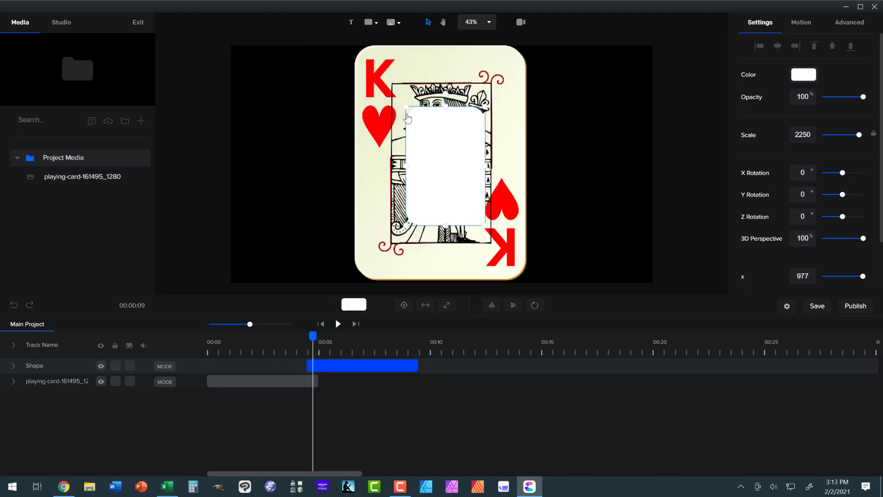
Resize the white rounded rectangle to match the card's outline and center it on the canvas, widening it slightly to cover the card's edge.
drag(405, 105, 337, 63)
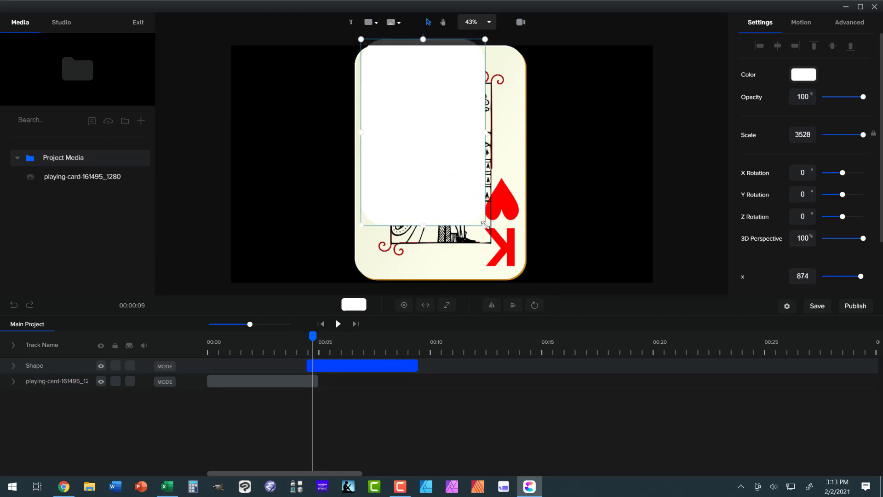
drag(484, 224, 524, 283)
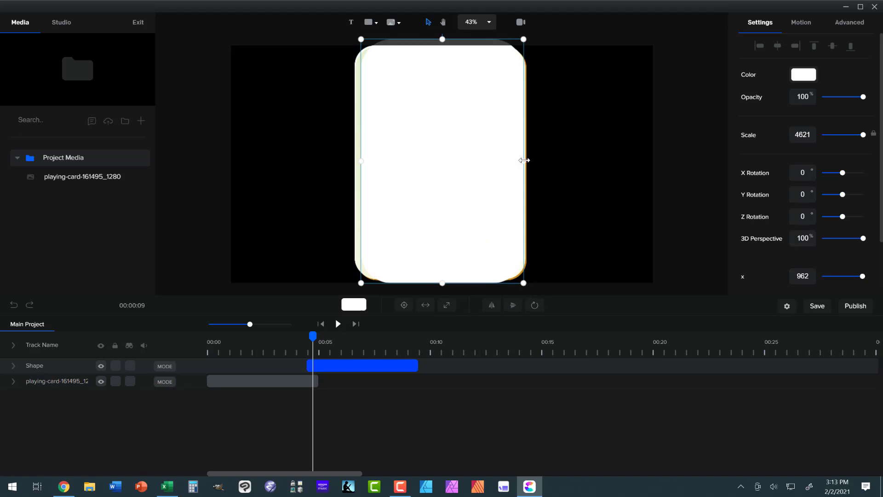
drag(526, 160, 528, 160)
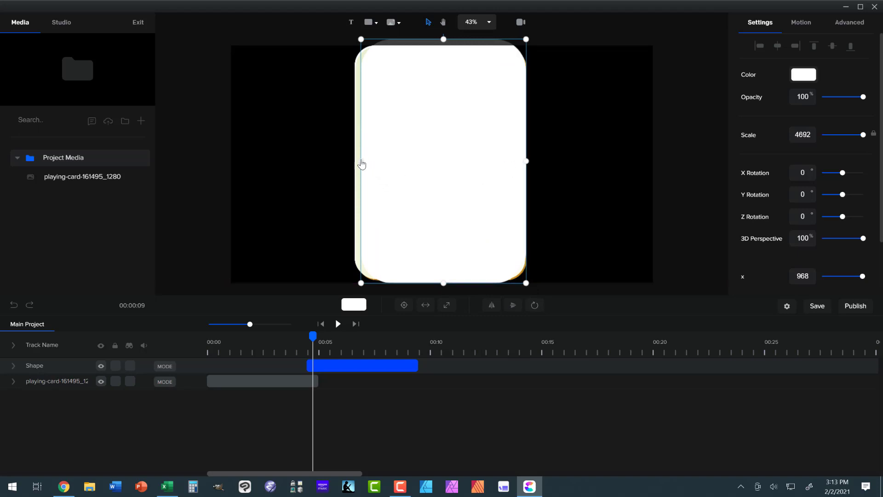
drag(359, 159, 353, 159)
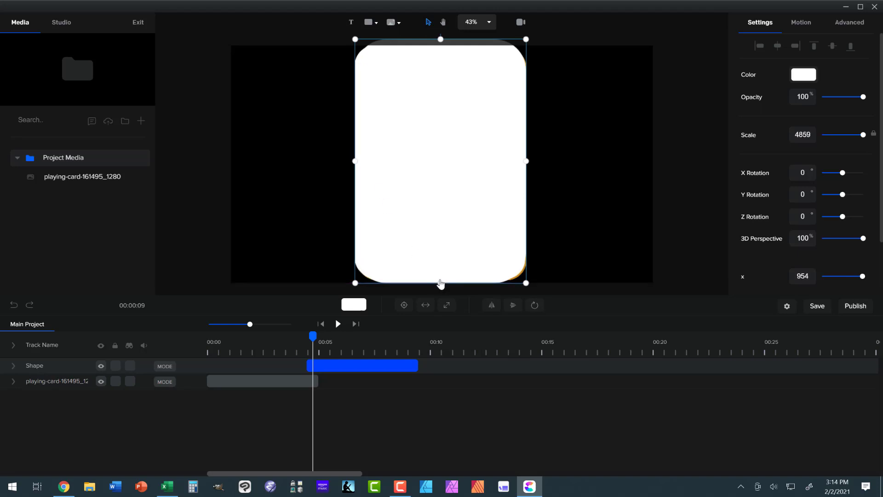
drag(440, 282, 440, 279)
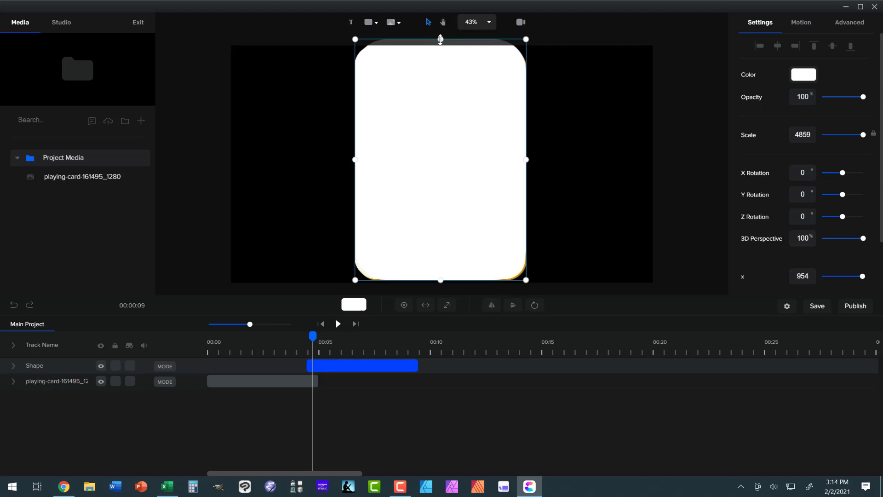
drag(440, 39, 440, 45)
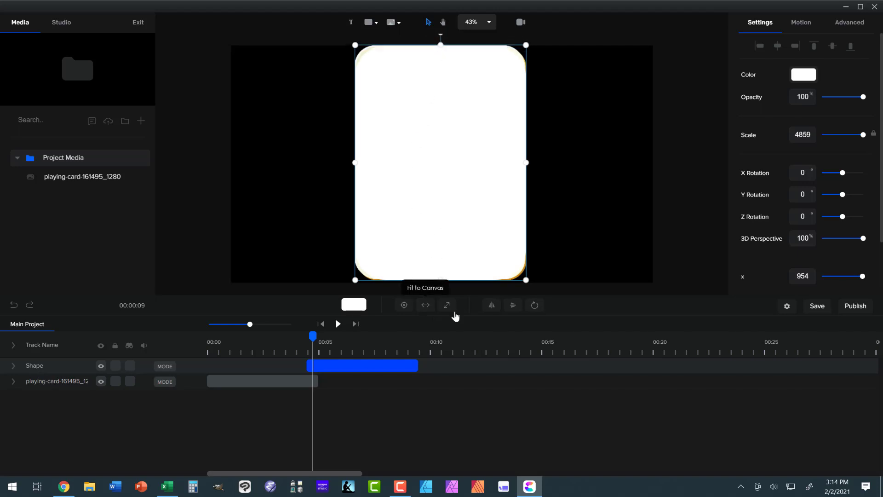
click(405, 304)
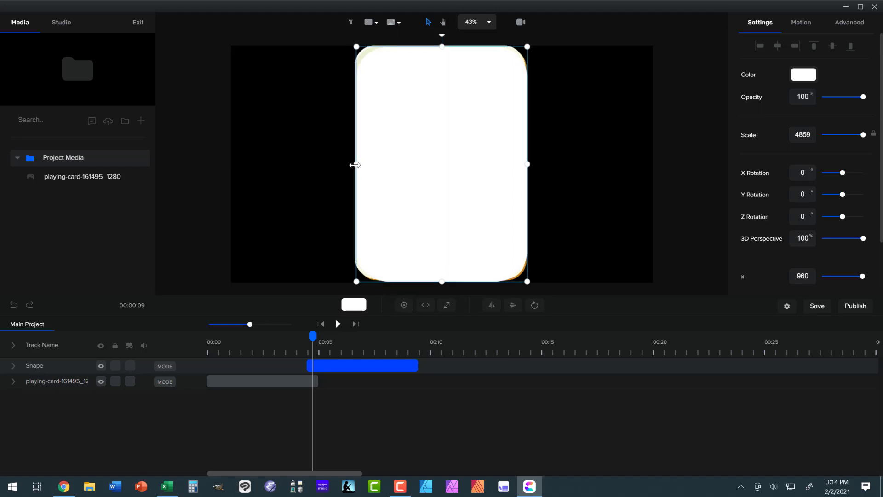
drag(354, 164, 352, 164)
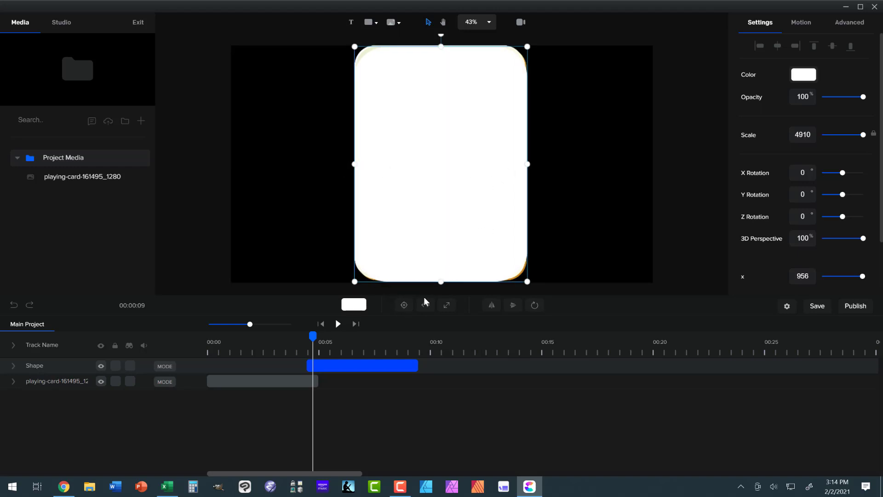
Move the shape clip back to start at 5 seconds, right after the card clip, and fill the shape with blue #0011FF.
click(326, 364)
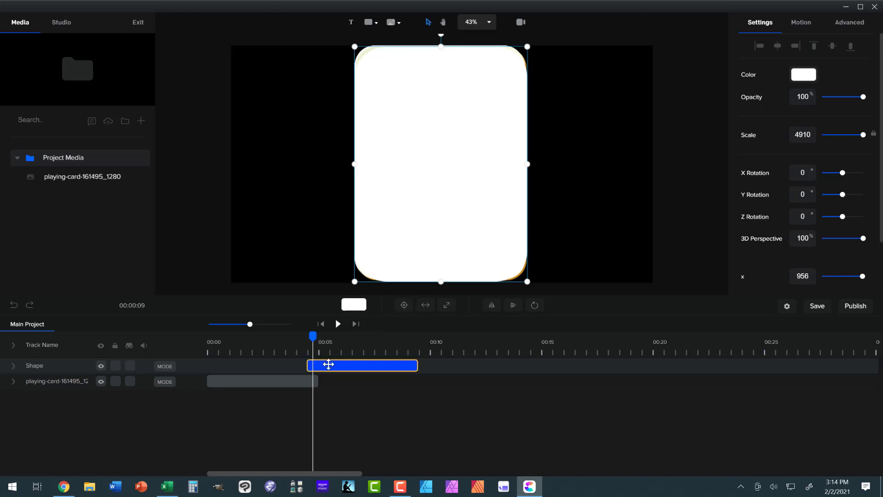
drag(328, 365, 275, 349)
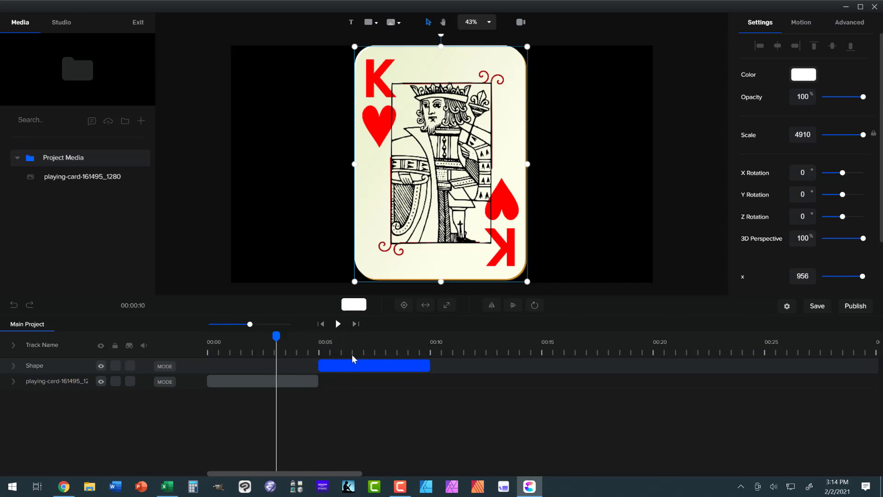
click(353, 355)
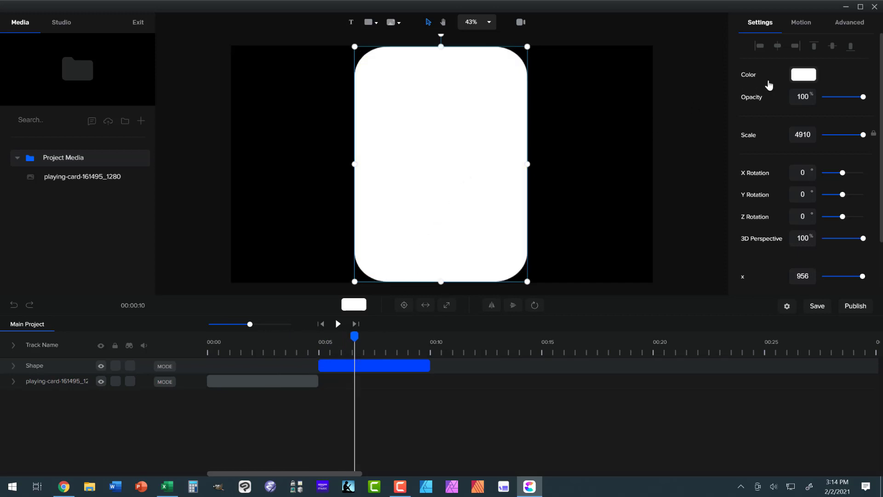
click(796, 77)
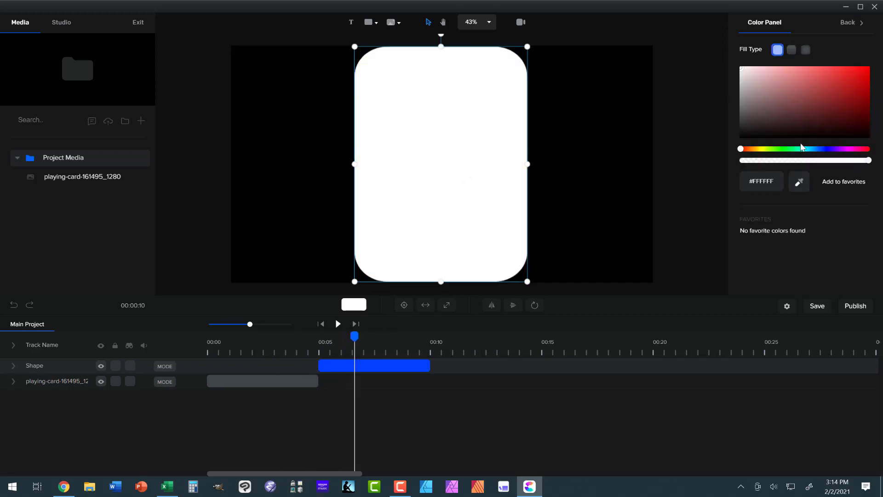
click(824, 149)
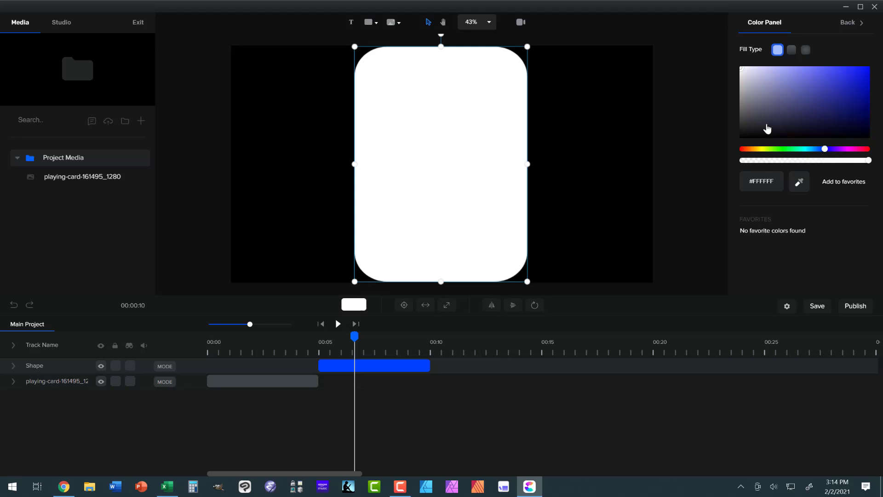
drag(823, 96, 880, 65)
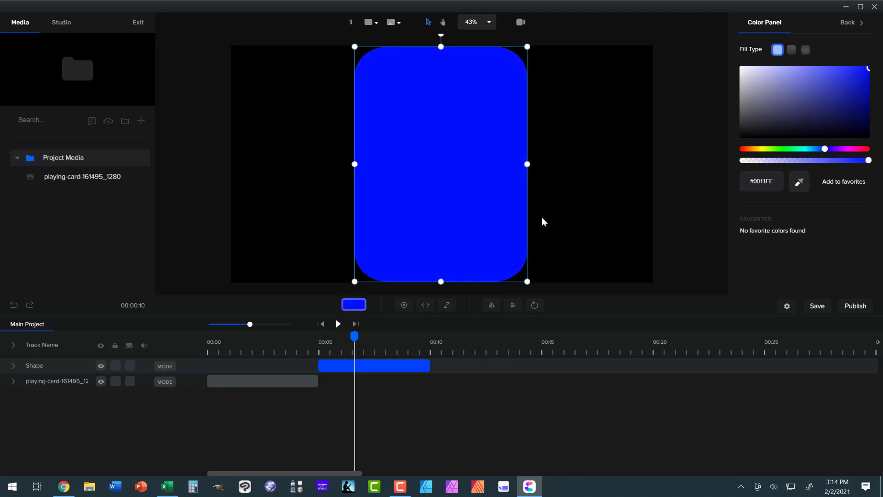
Add an animation to the playing card clip and position it to begin about 1 second into the timeline.
drag(353, 335, 201, 361)
click(222, 385)
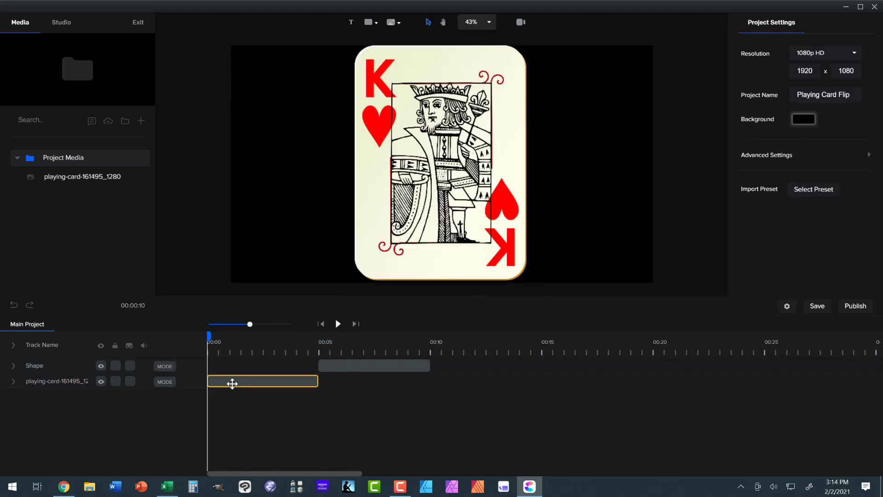
click(231, 384)
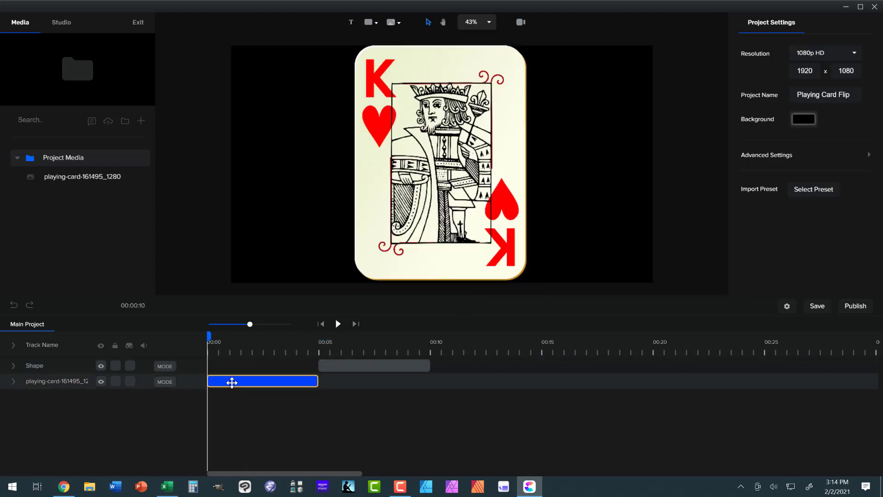
click(15, 384)
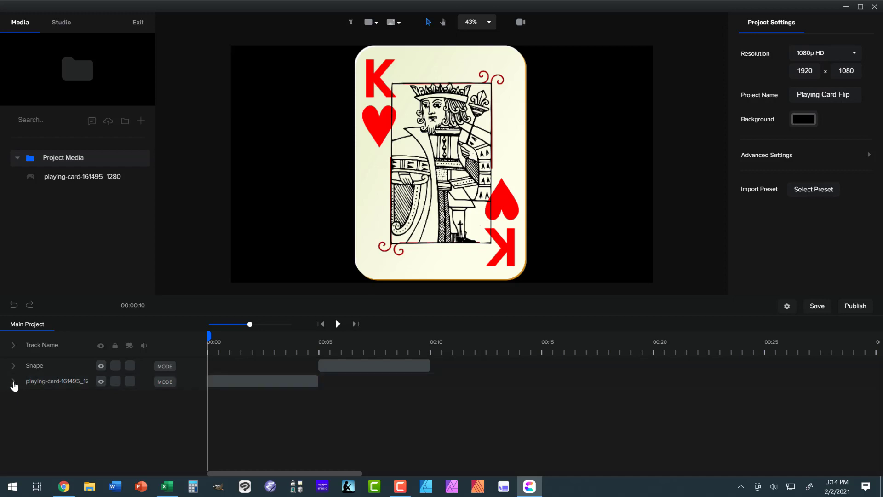
click(14, 386)
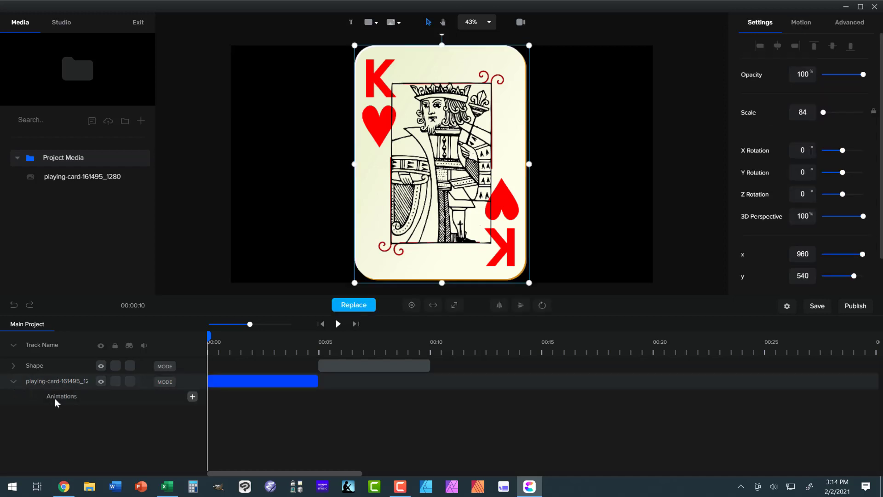
click(192, 397)
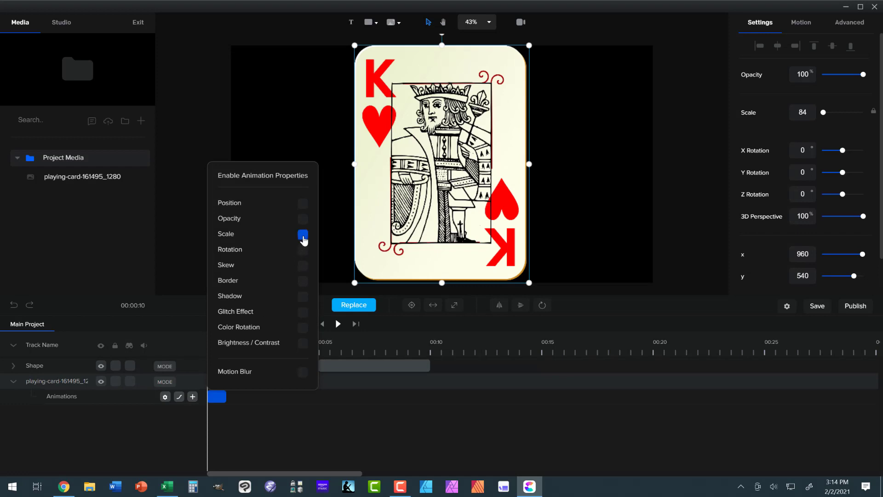
click(279, 407)
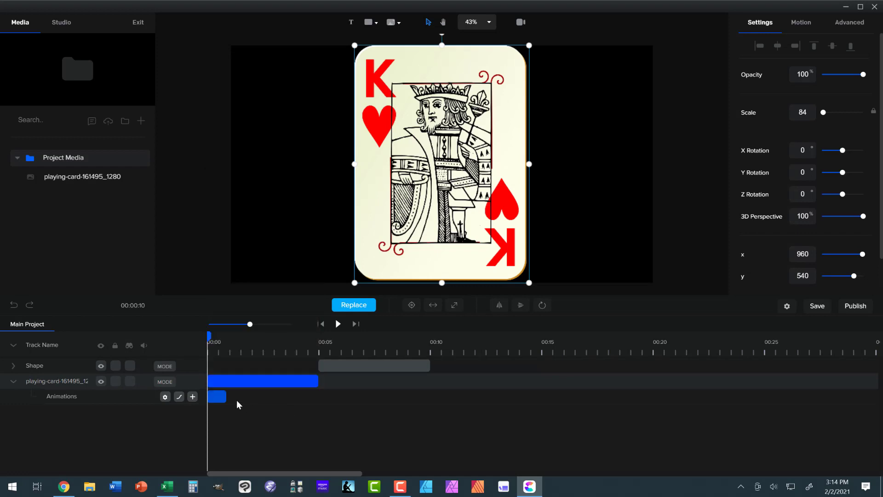
drag(208, 395, 240, 395)
Squeeze the card horizontally into a thin line centered on the canvas after the animation, and stretch the animation across the whole clip.
drag(210, 337, 283, 343)
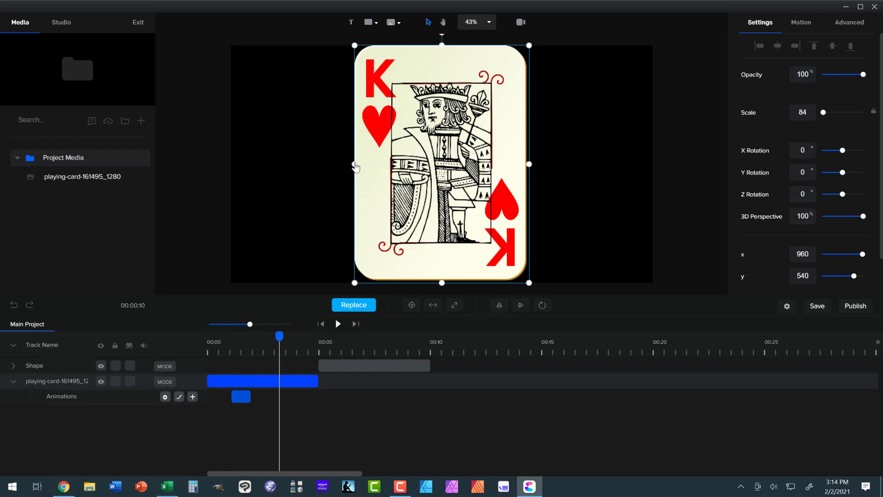
drag(355, 165, 444, 159)
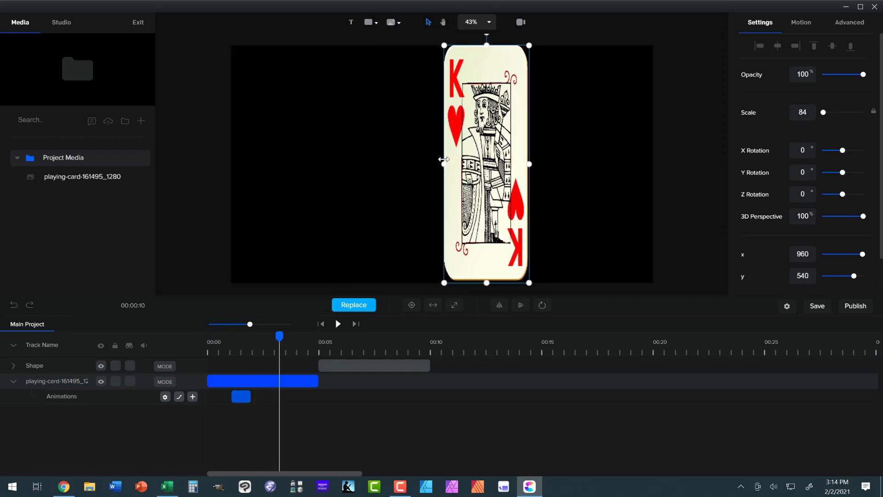
drag(530, 164, 440, 170)
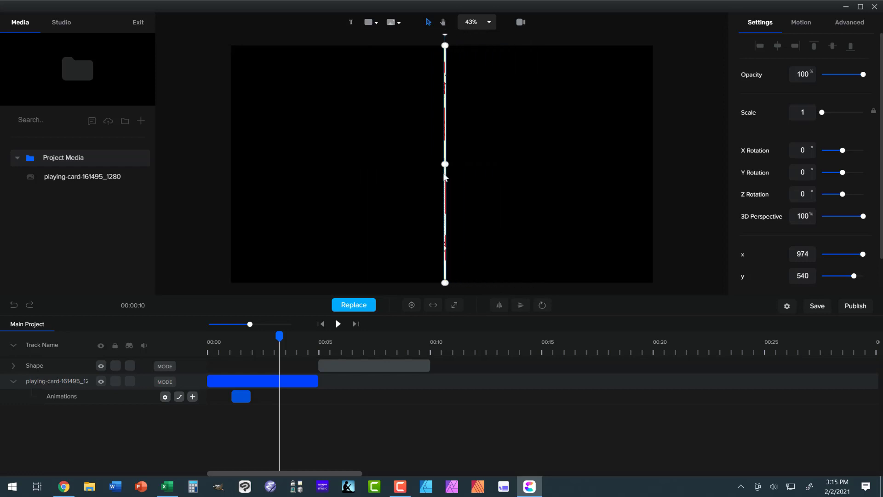
click(412, 305)
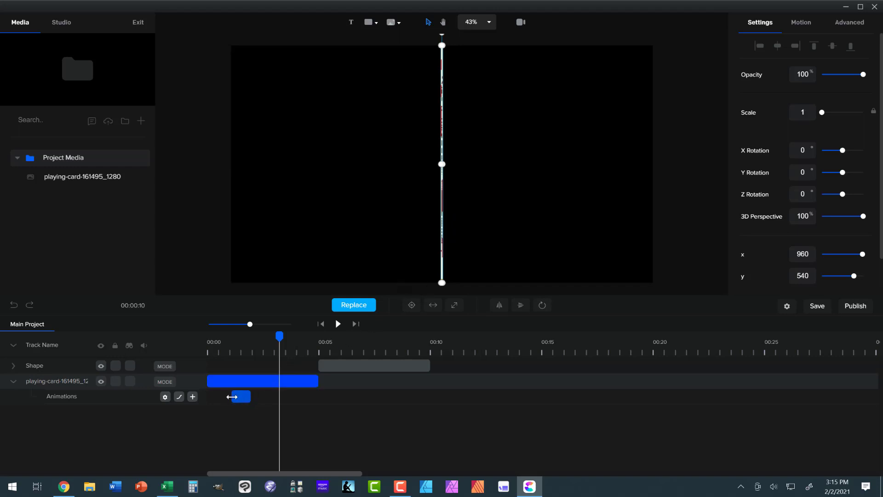
drag(220, 397, 207, 397)
drag(278, 402, 314, 396)
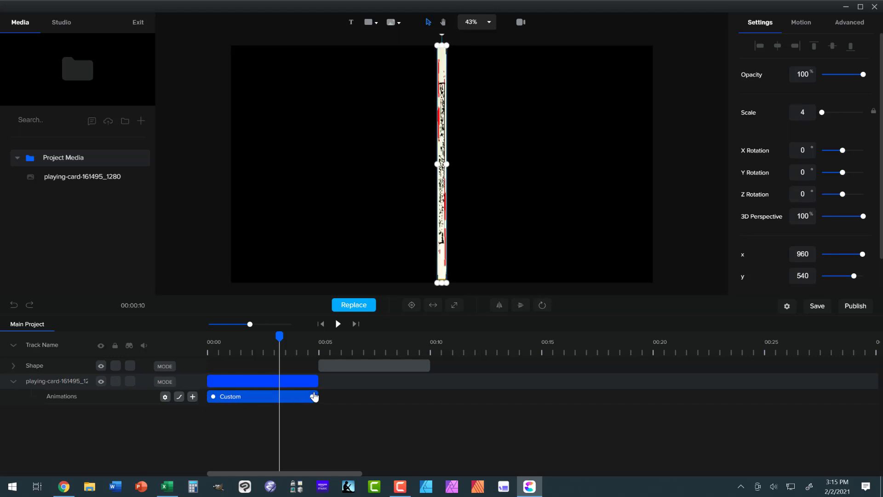
Add a Scale animation to the blue shape clip at about 6 seconds on the timeline.
drag(283, 339, 342, 341)
click(353, 364)
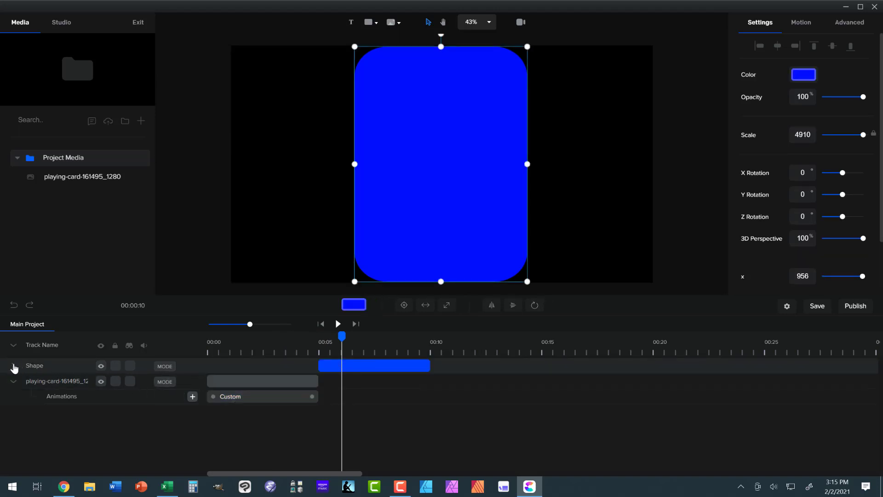
click(14, 367)
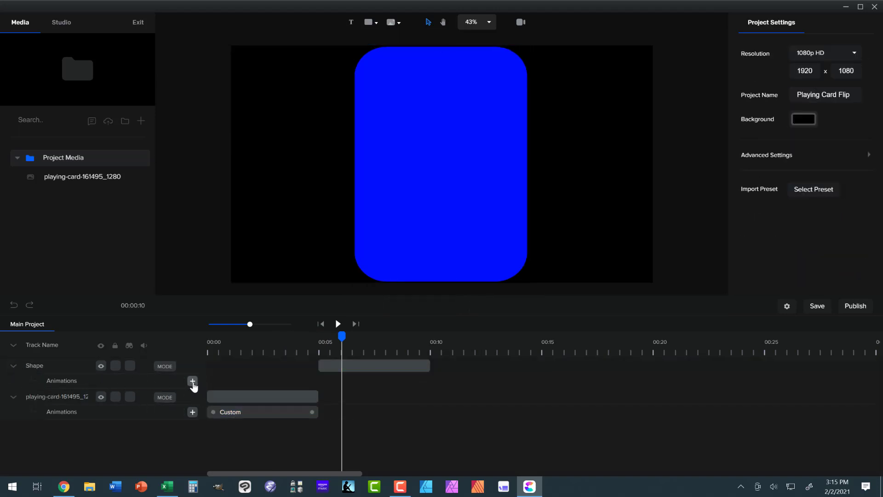
click(193, 382)
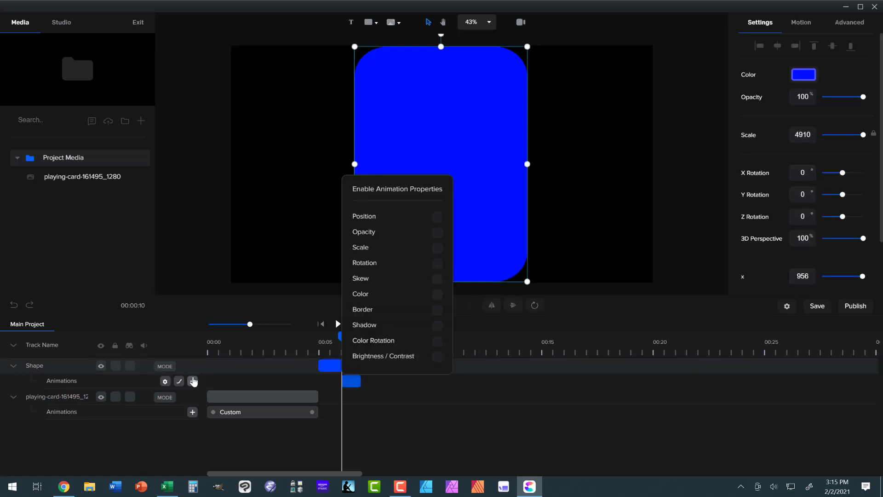
click(437, 248)
Squeeze the blue shape into a thin line centered on the canvas before its animation, and stretch the animation across the whole clip.
drag(339, 340, 332, 341)
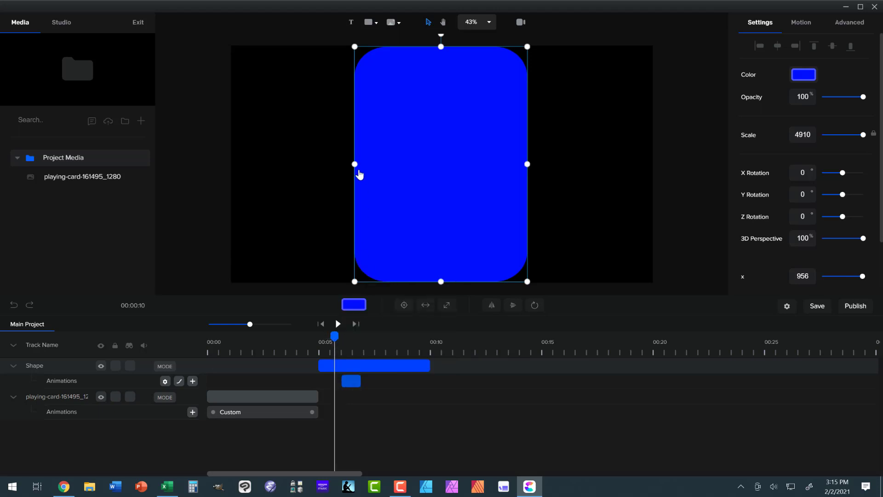
drag(356, 170, 451, 171)
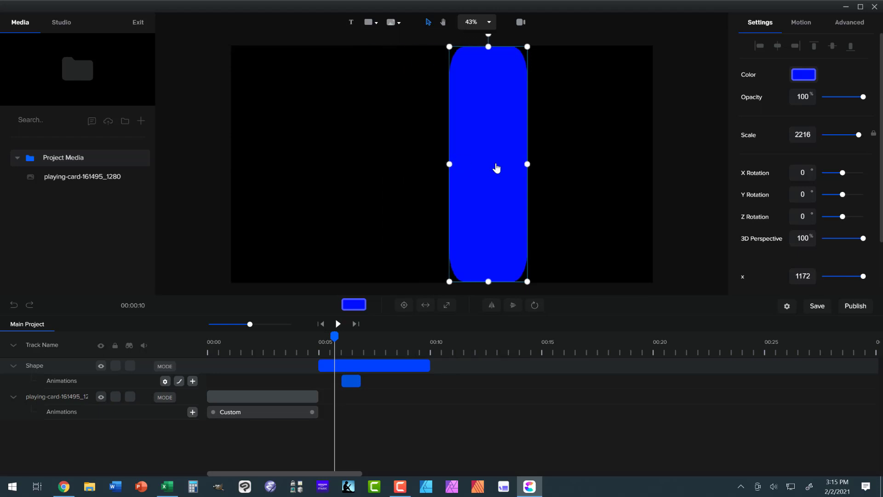
drag(526, 163, 441, 167)
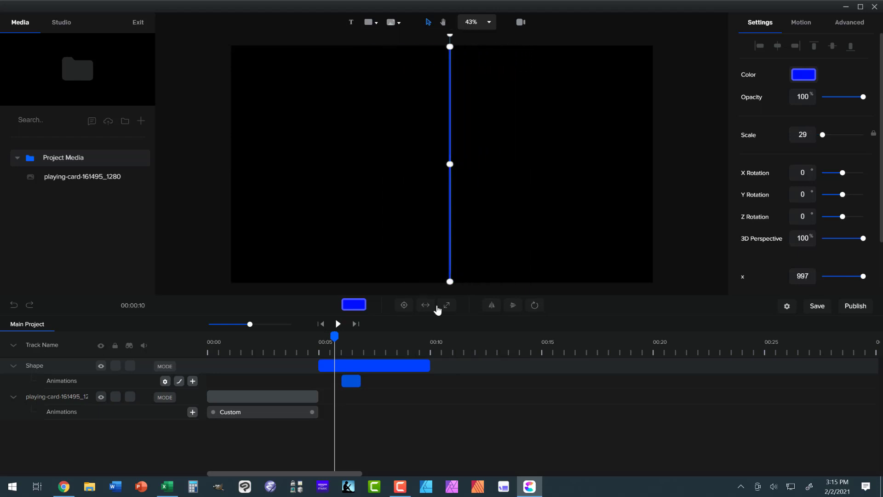
click(403, 305)
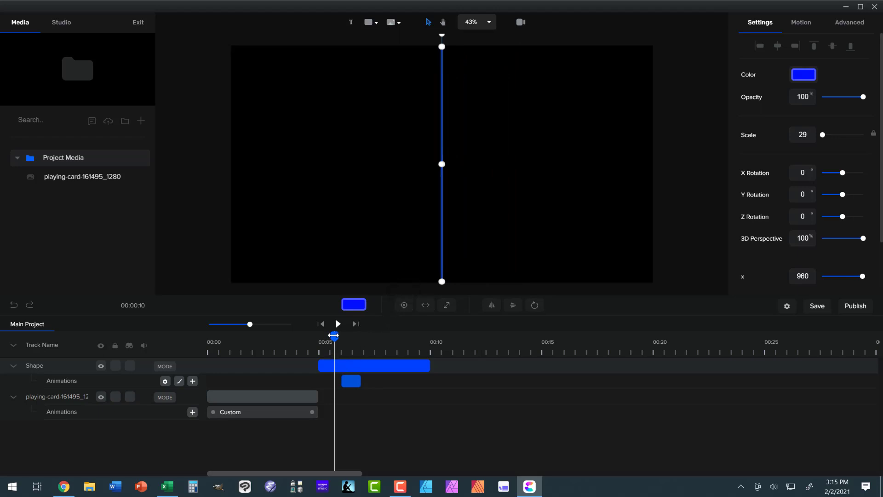
drag(333, 335, 385, 336)
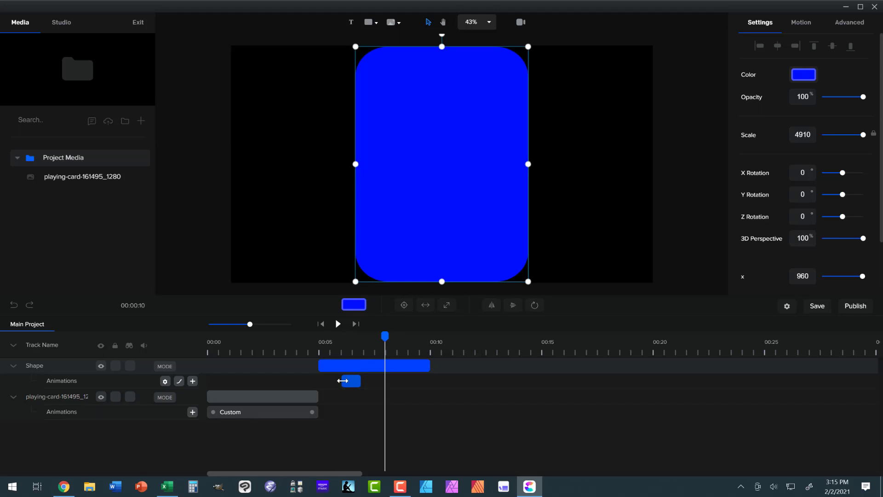
drag(343, 381, 424, 384)
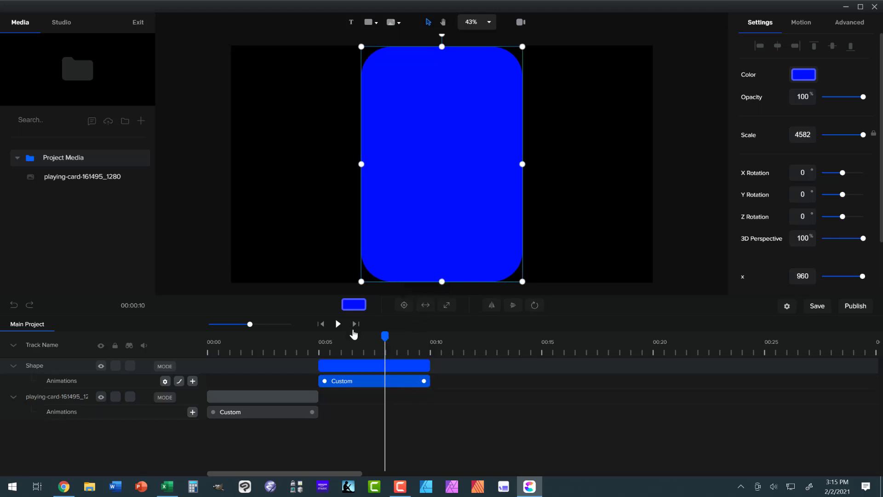
Play the card flip from the start of the timeline to check the squeeze's timing.
click(322, 324)
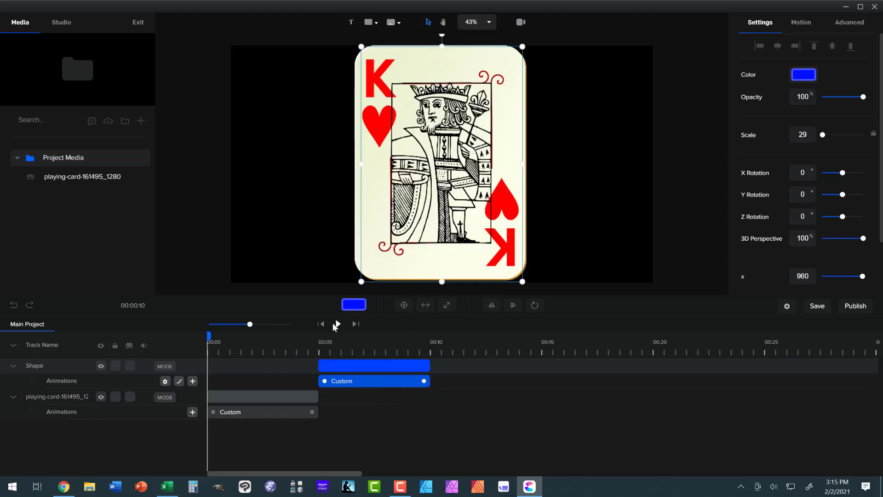
click(338, 324)
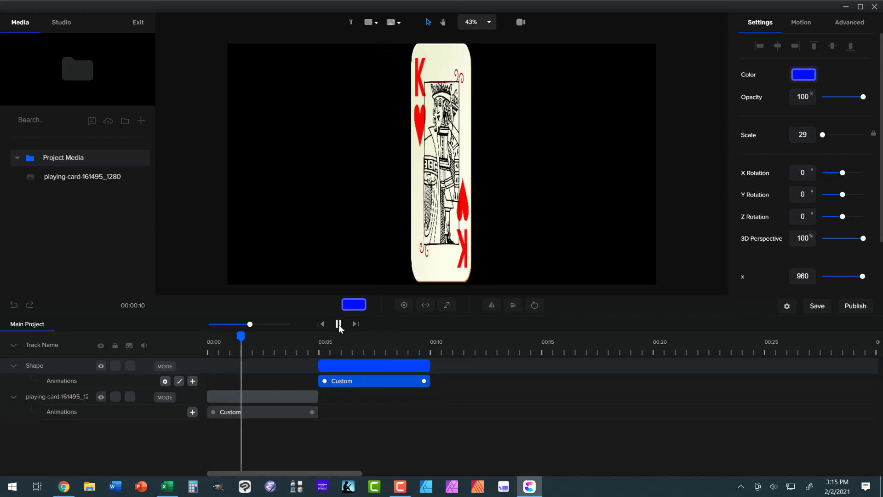
click(338, 324)
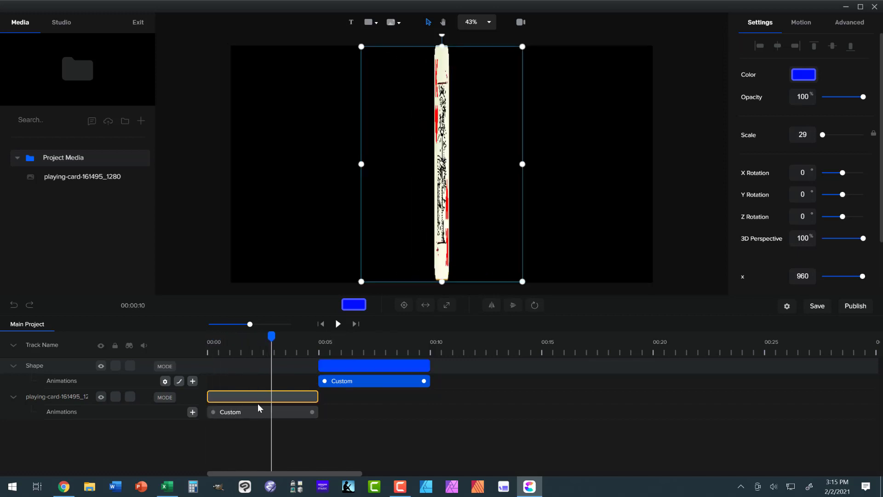
Set the playing card animation's easing to Linear for both in and out.
click(238, 414)
click(237, 417)
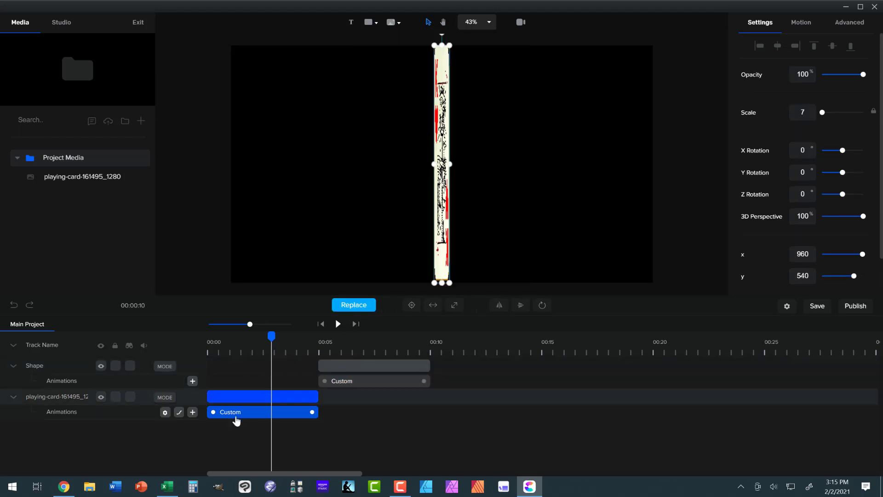
click(179, 412)
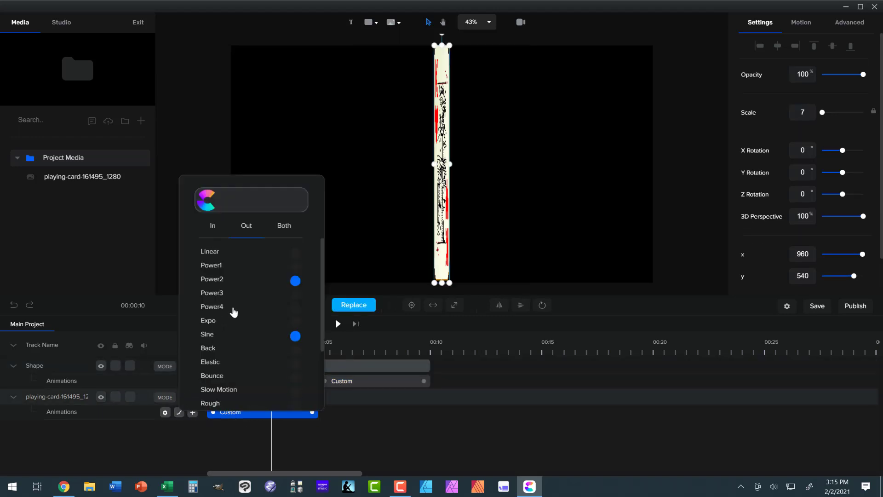
click(296, 254)
click(287, 228)
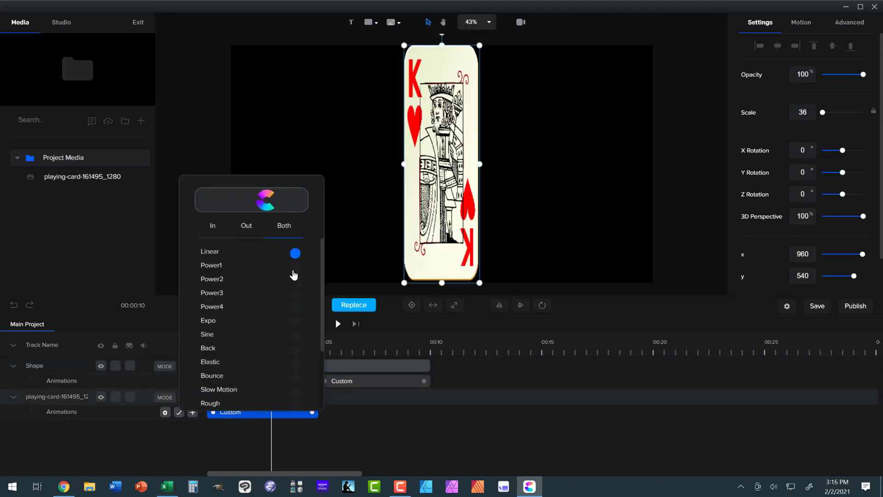
Set the blue shape animation's easing to Linear for both in and out.
click(331, 383)
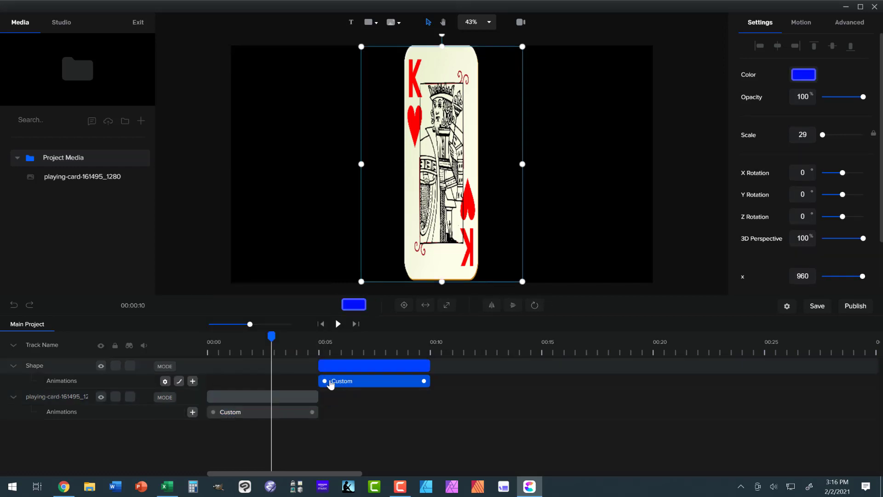
click(179, 381)
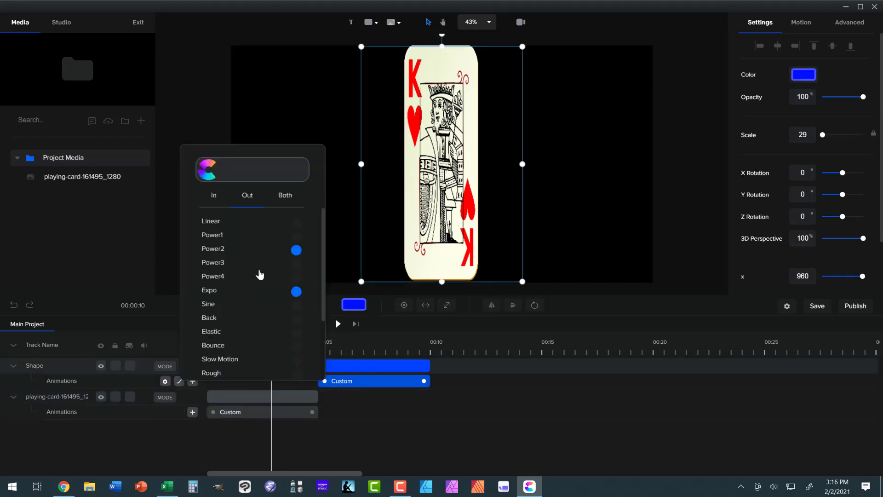
click(285, 195)
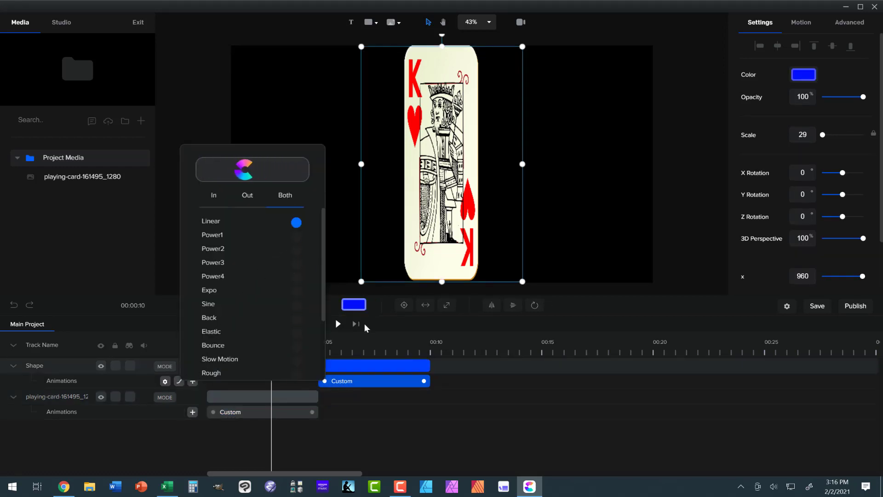
click(383, 328)
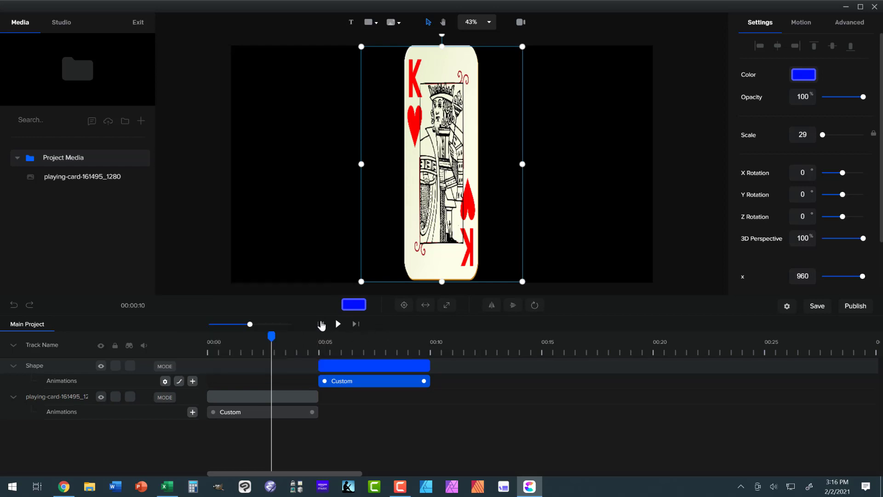
Play the project from the beginning with linear easing to examine the transition from card to blue back.
click(321, 324)
click(338, 324)
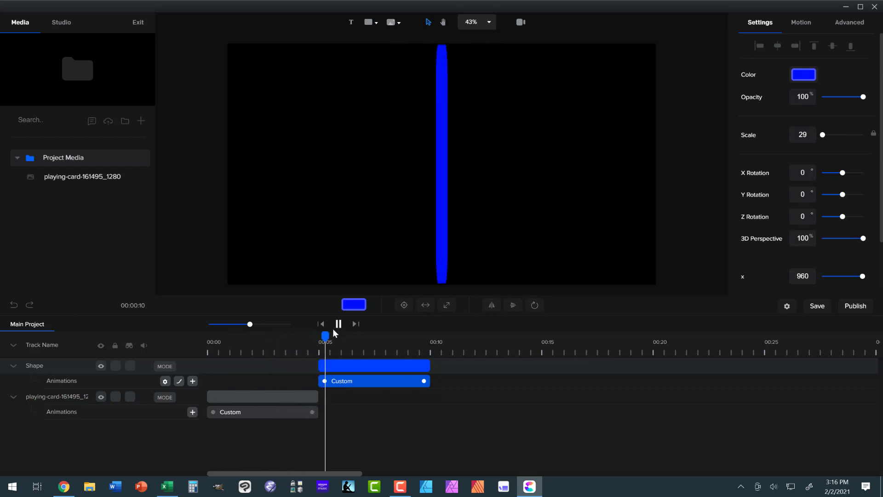
click(338, 324)
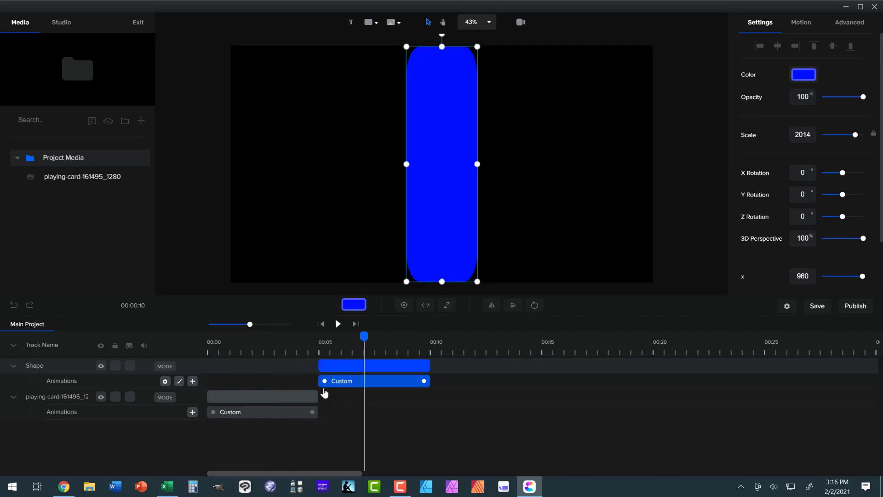
Shorten the playing card clip to end at about 2 seconds and fit its animation between about 1 and 2 seconds.
click(311, 396)
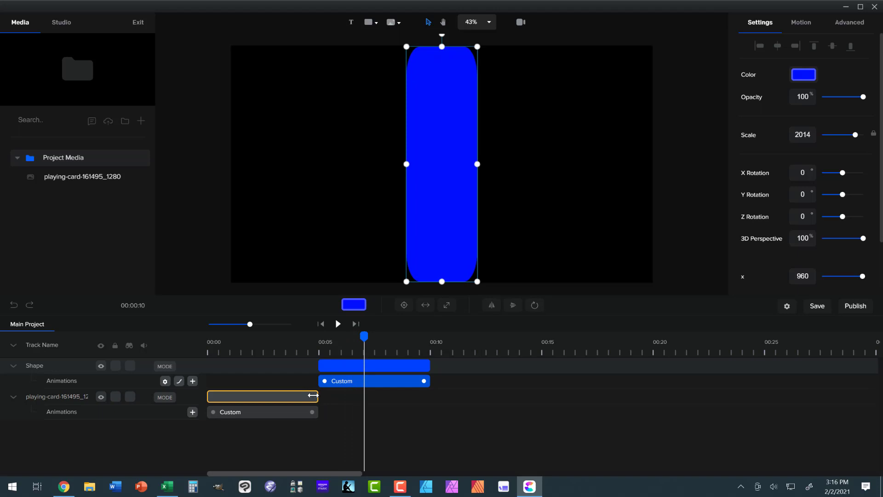
drag(312, 395, 242, 393)
click(280, 418)
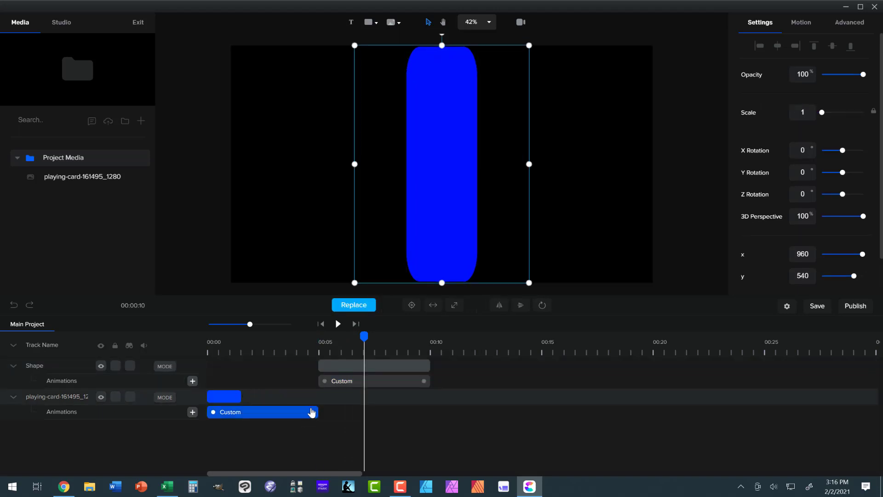
drag(314, 413, 237, 412)
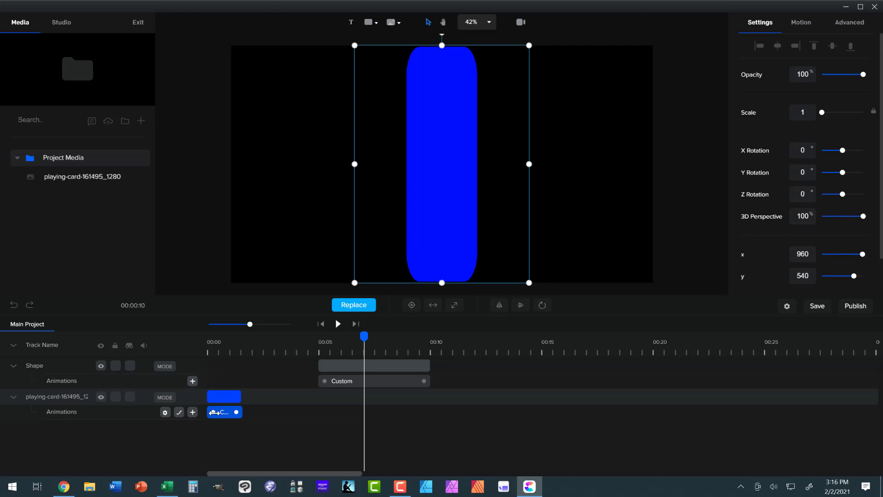
drag(214, 412, 223, 414)
drag(240, 392, 252, 391)
mouse_move(236, 413)
mouse_down()
mouse_move(229, 412)
mouse_move(242, 412)
mouse_up()
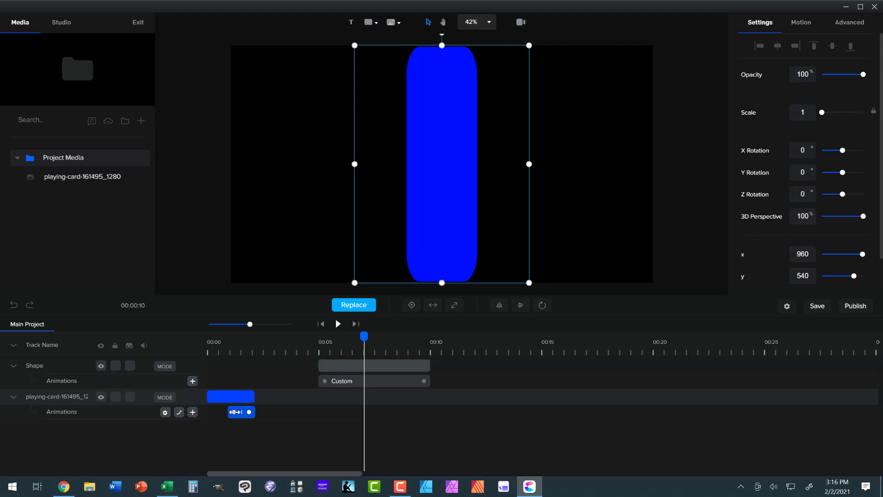
Move the shape clip directly after the card clip, trim its end to about 4 seconds, and shorten its animation to about 1 second.
drag(320, 364, 259, 370)
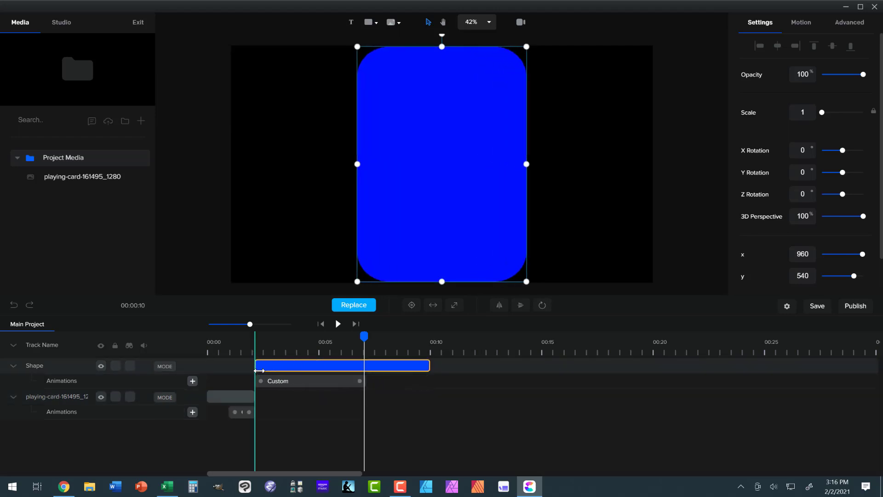
drag(427, 365, 297, 368)
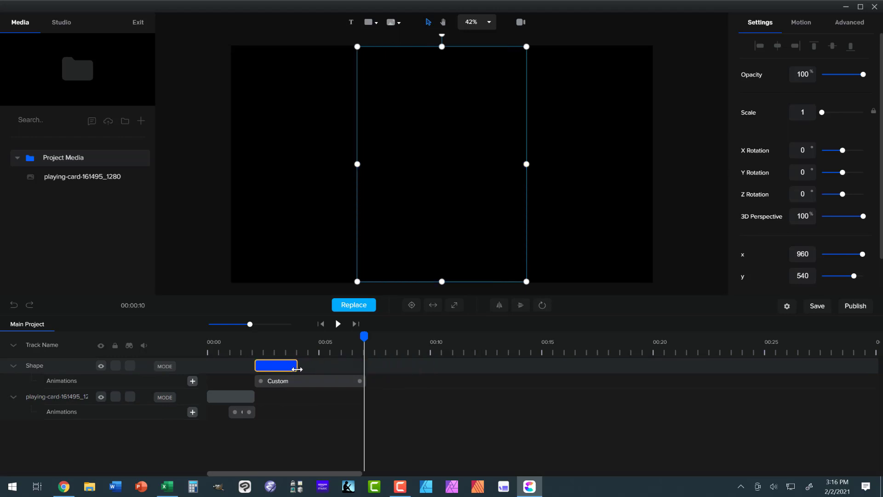
click(354, 384)
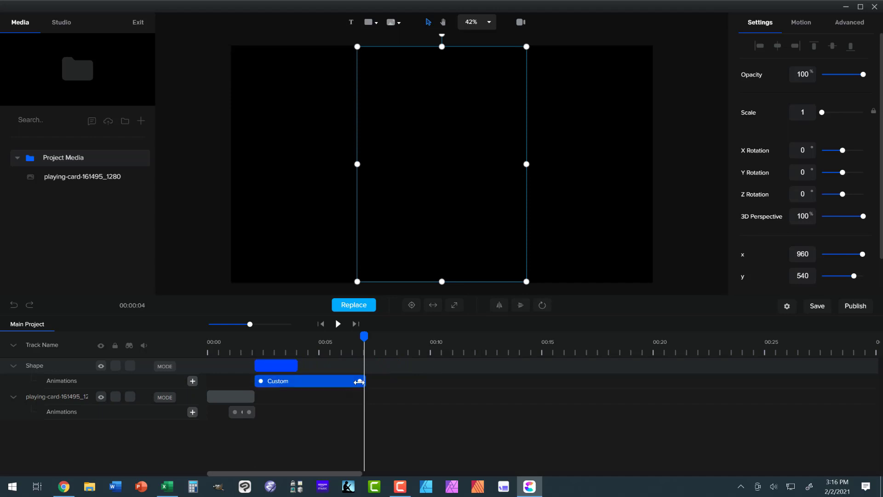
drag(360, 382, 272, 380)
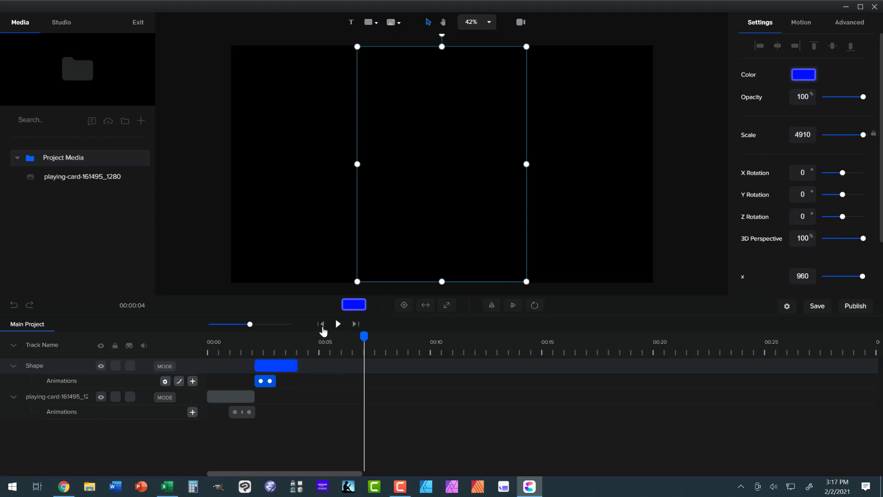
Play the shortened card flip from the start of the timeline.
click(337, 323)
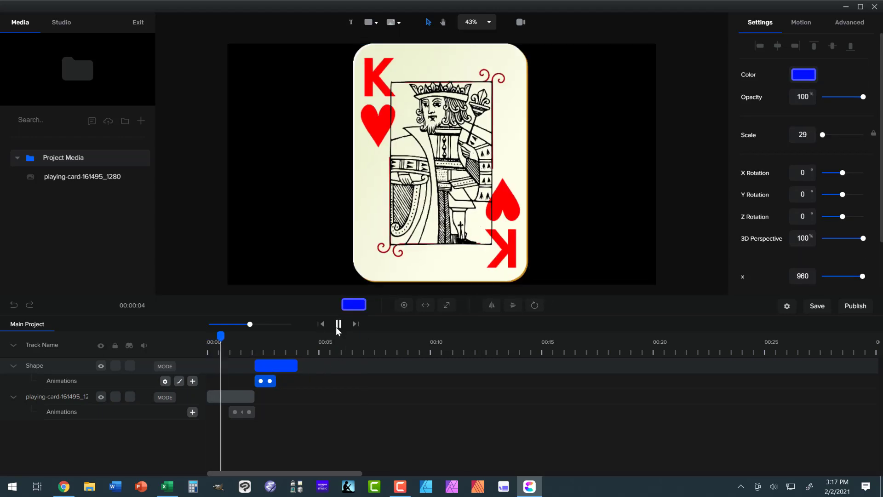